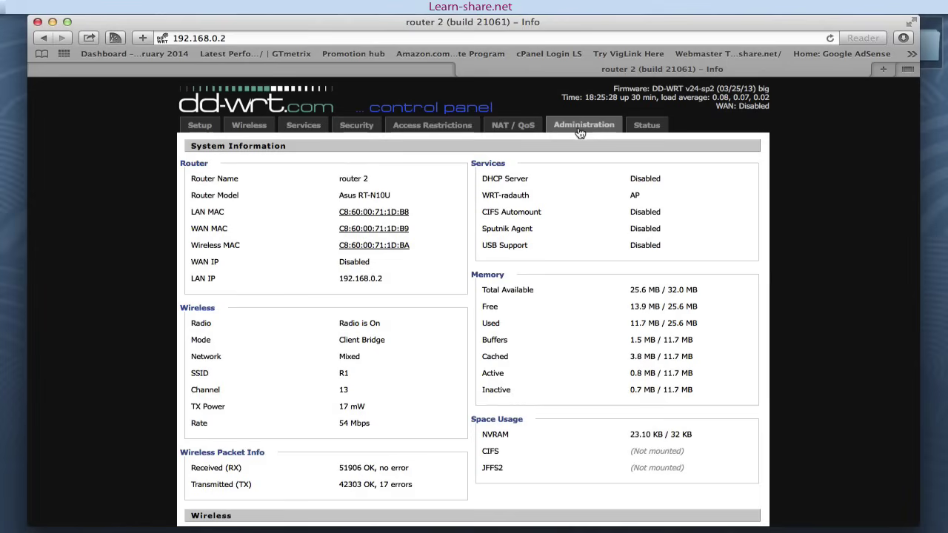
Step: Log in to router 2's Administration pages with the router's admin credentials
{"action": "left_click", "coordinate": [580, 128]}
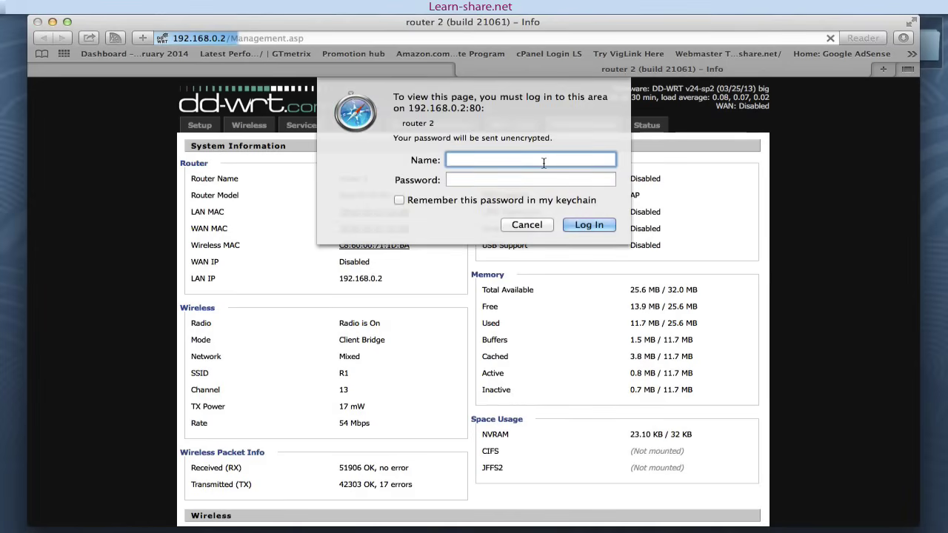
{"action": "type", "text": "root"}
{"action": "key", "text": "Tab"}
{"action": "type", "text": "ad"}
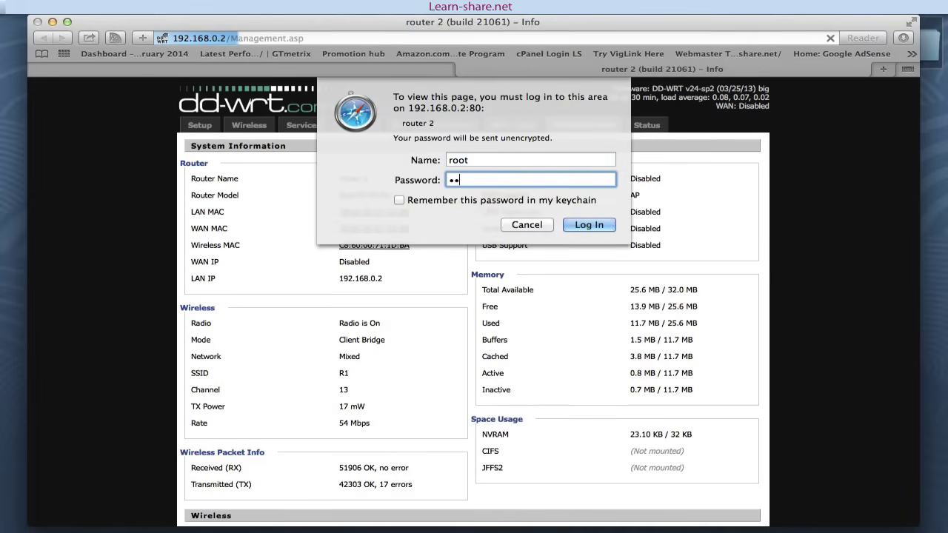
{"action": "type", "text": "min"}
{"action": "key", "text": "Return"}
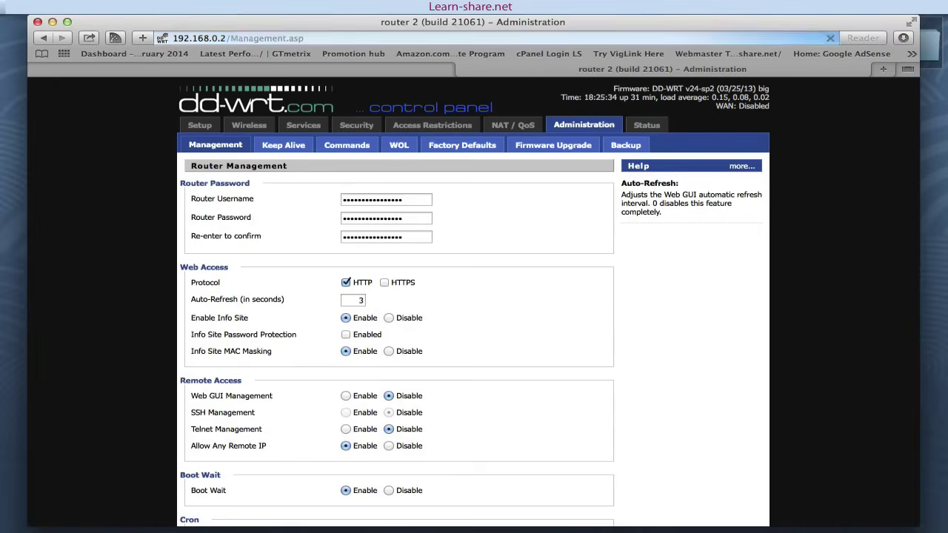
Step: Choose Yes under Factory Defaults and apply the reset
{"action": "left_click", "coordinate": [462, 145]}
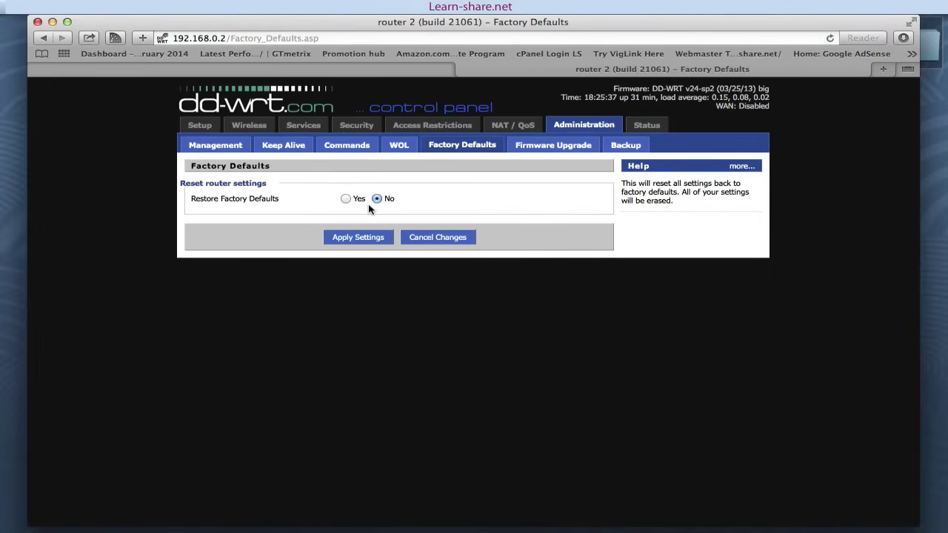
{"action": "left_click", "coordinate": [346, 199]}
{"action": "left_click", "coordinate": [358, 237]}
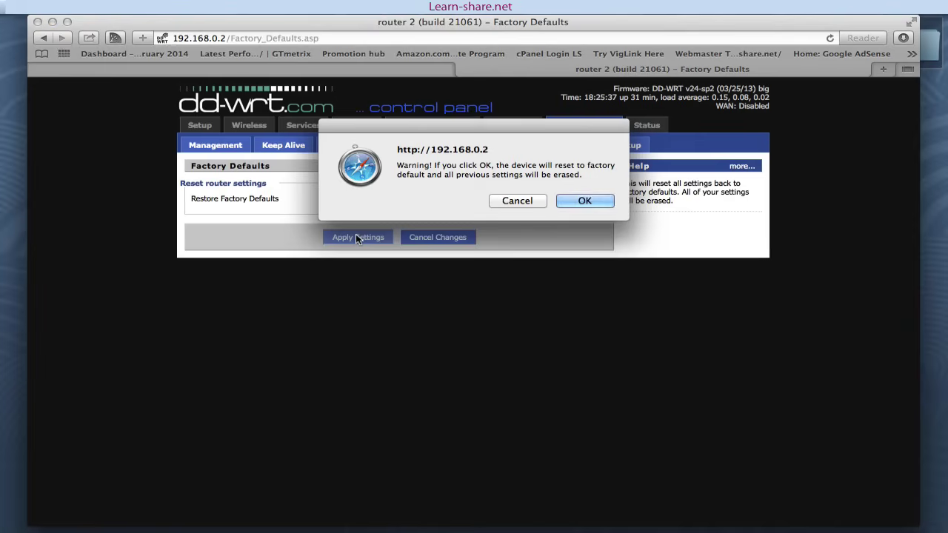
Step: Confirm the reset, load 192.168.1.1, and save a new router username and password
{"action": "left_click", "coordinate": [584, 201]}
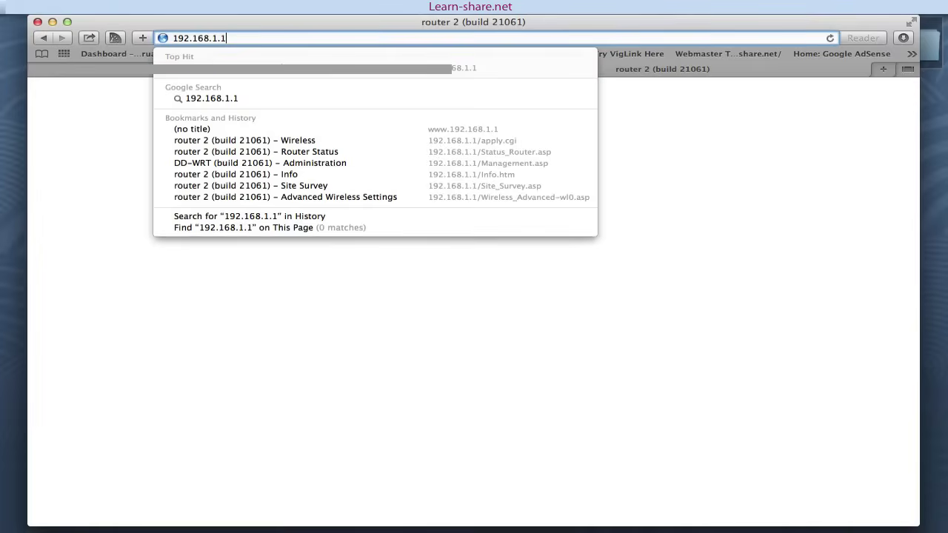
{"action": "key", "text": "Return"}
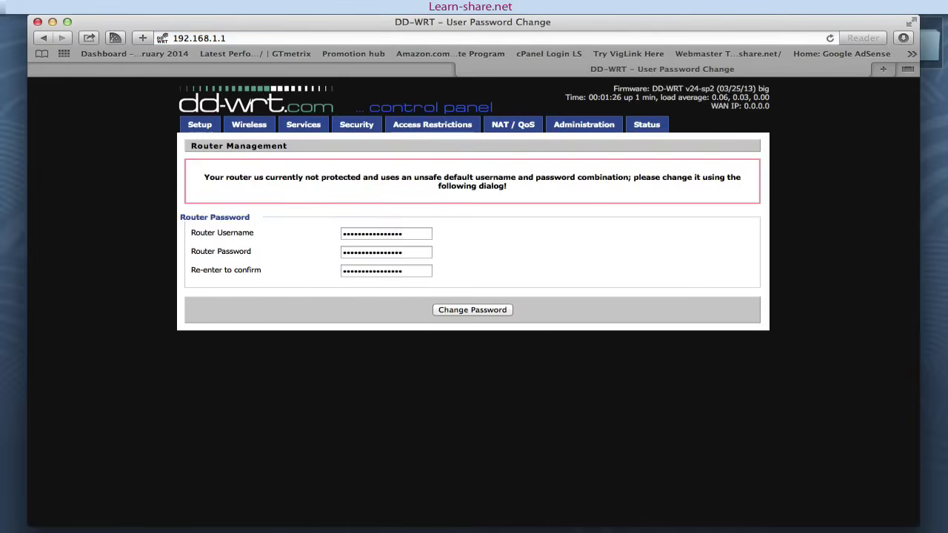
{"action": "left_click", "coordinate": [349, 235]}
{"action": "double_click", "coordinate": [349, 235]}
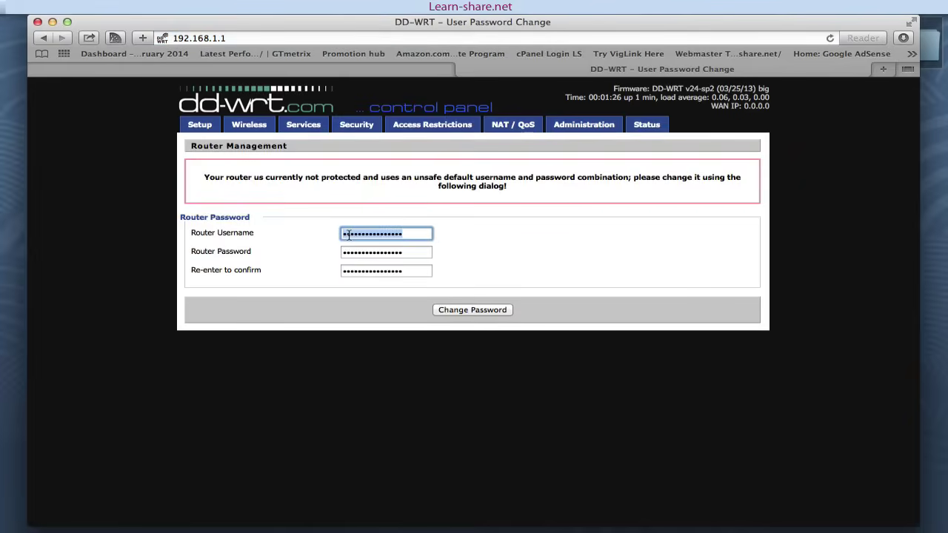
{"action": "type", "text": "root"}
{"action": "key", "text": "Tab"}
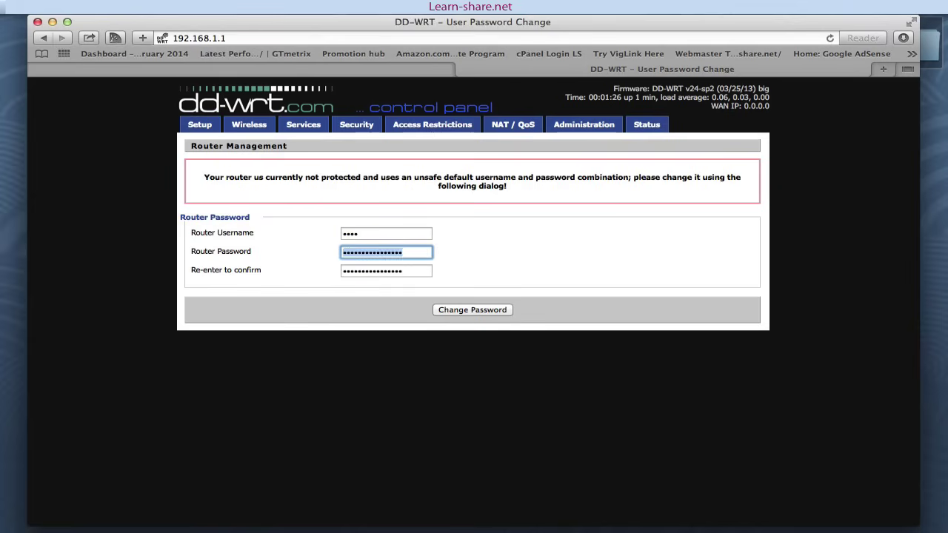
{"action": "type", "text": "pass"}
{"action": "key", "text": "Tab"}
{"action": "type", "text": "pass"}
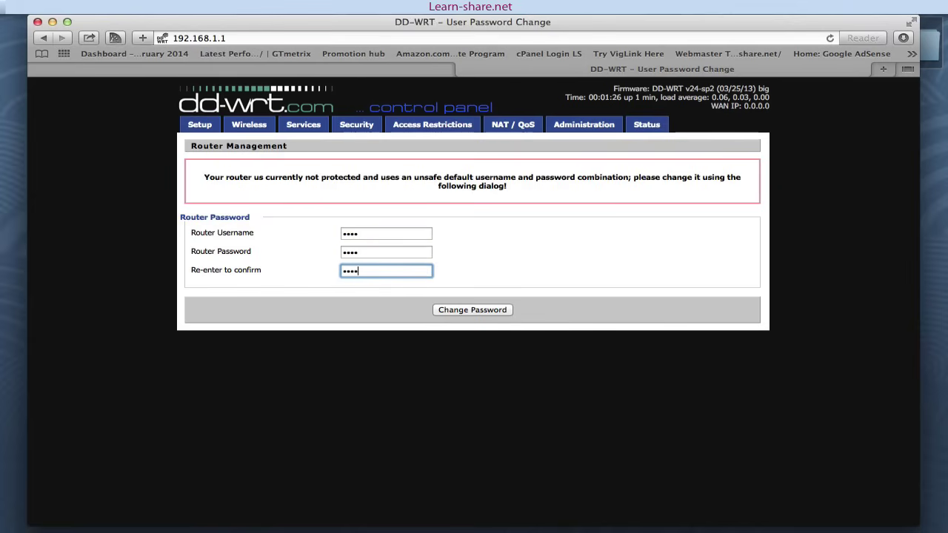
{"action": "left_click", "coordinate": [471, 311]}
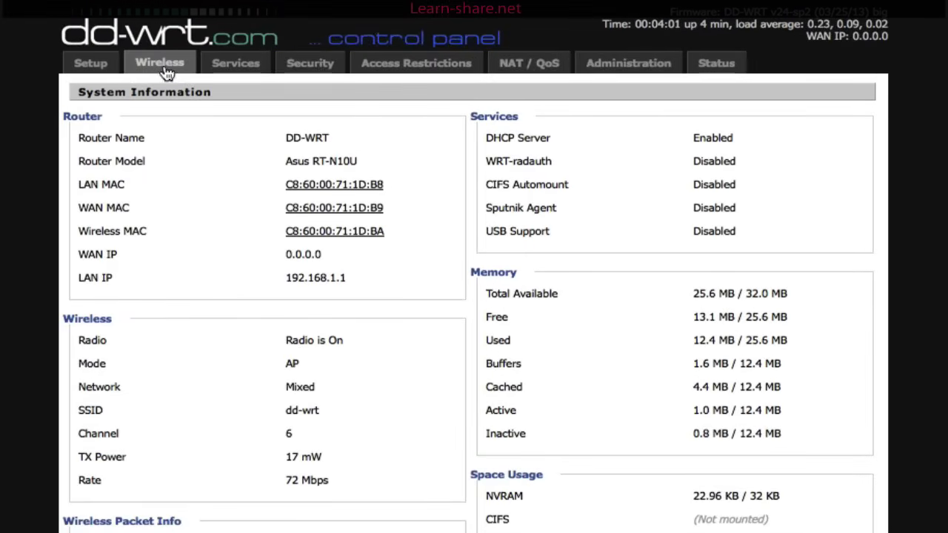
Step: Set Wireless Security to 64-bit WEP with a 10-digit hex key in Key 1, and save
{"action": "left_click", "coordinate": [226, 106]}
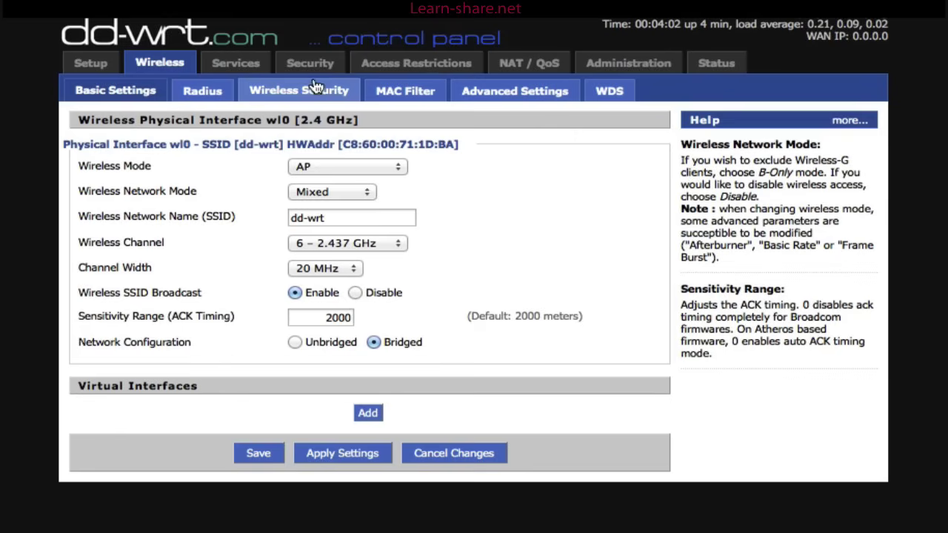
{"action": "left_click", "coordinate": [315, 85]}
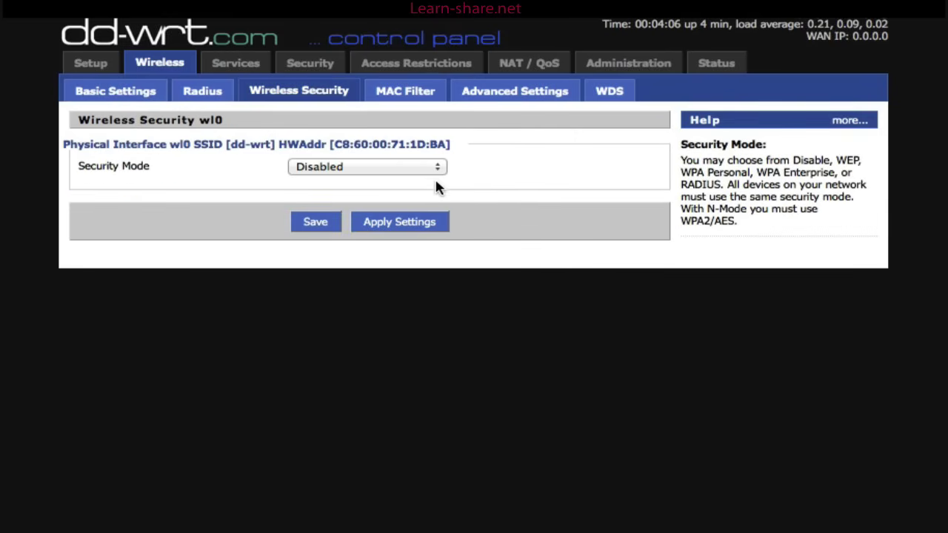
{"action": "left_click", "coordinate": [437, 169]}
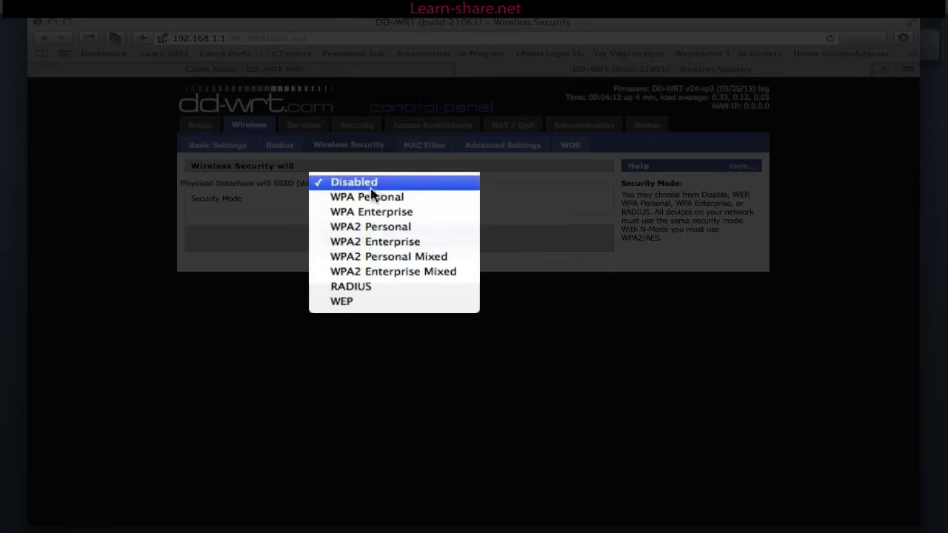
{"action": "key", "text": "Escape"}
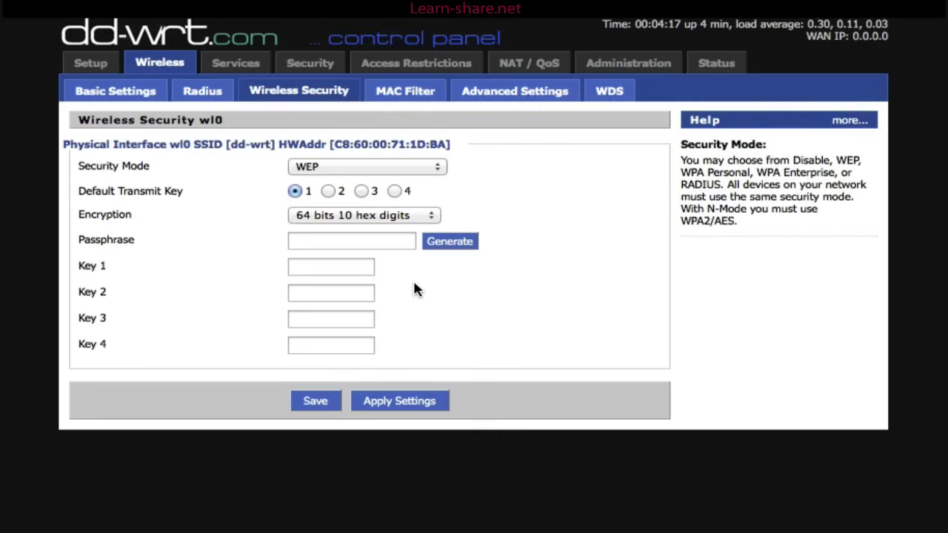
{"action": "left_click", "coordinate": [356, 267]}
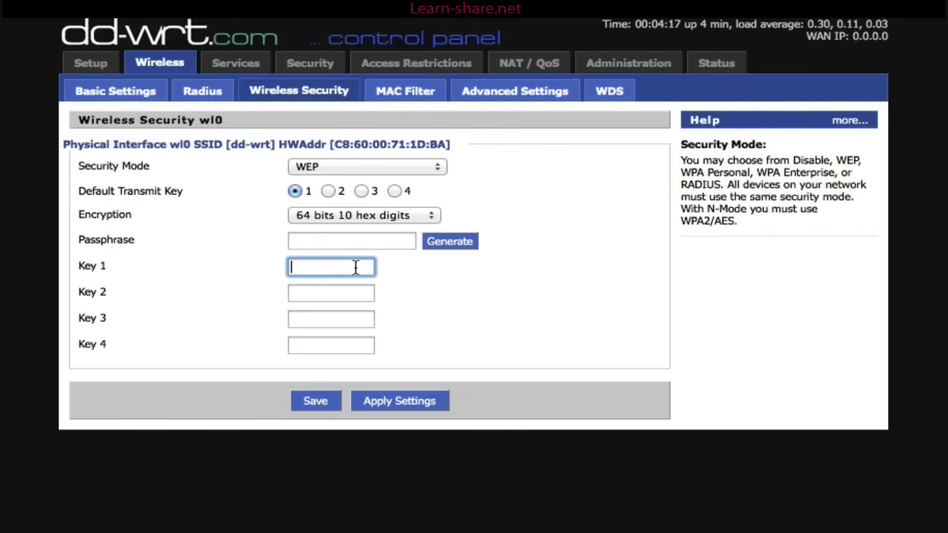
{"action": "type", "text": "1234554321"}
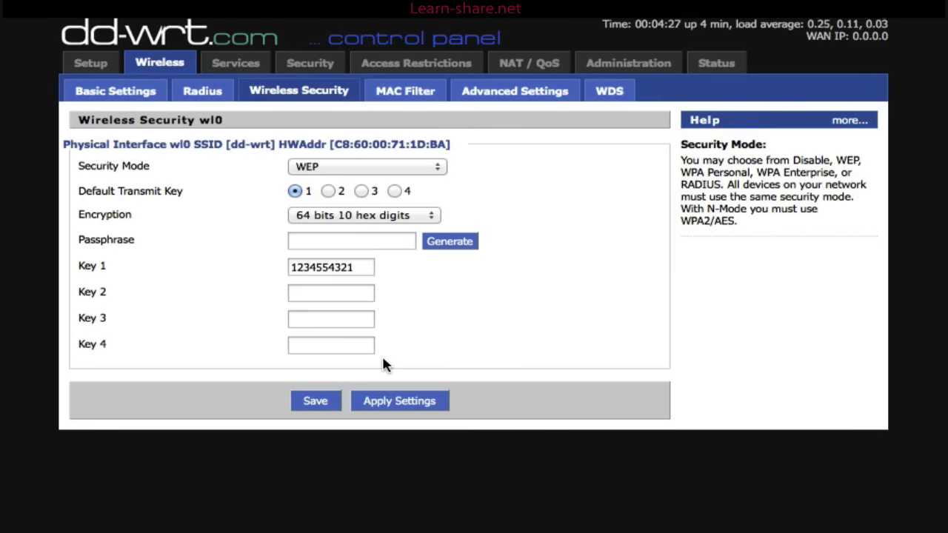
{"action": "left_click", "coordinate": [328, 406]}
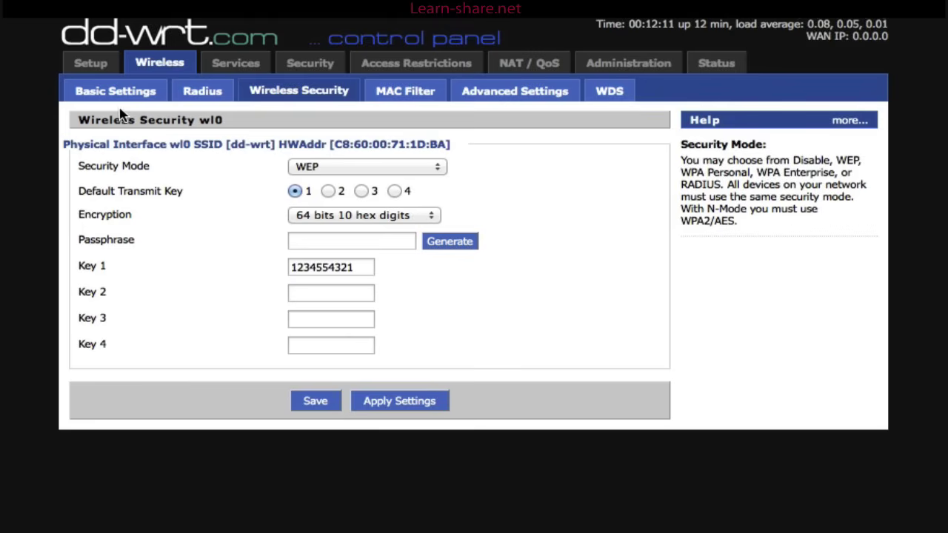
Step: Set Wireless Mode to Client, network mode Mixed, SSID R1 and channel 13
{"action": "left_click", "coordinate": [115, 95]}
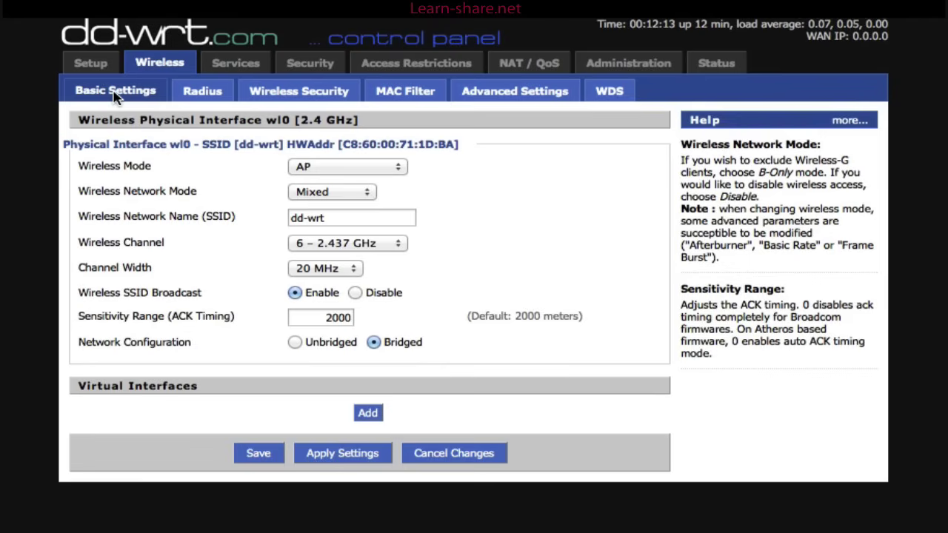
{"action": "left_click", "coordinate": [384, 164]}
{"action": "left_click", "coordinate": [383, 181]}
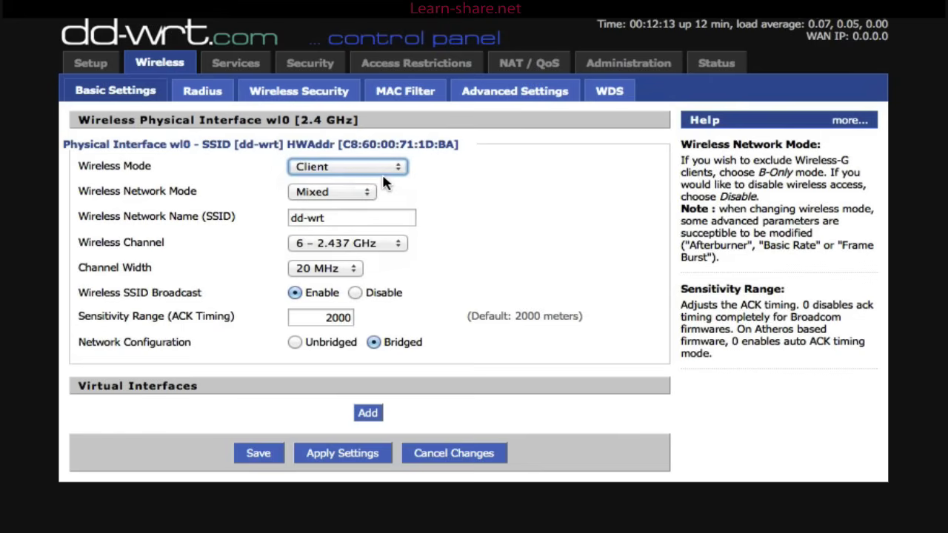
{"action": "left_click", "coordinate": [371, 192]}
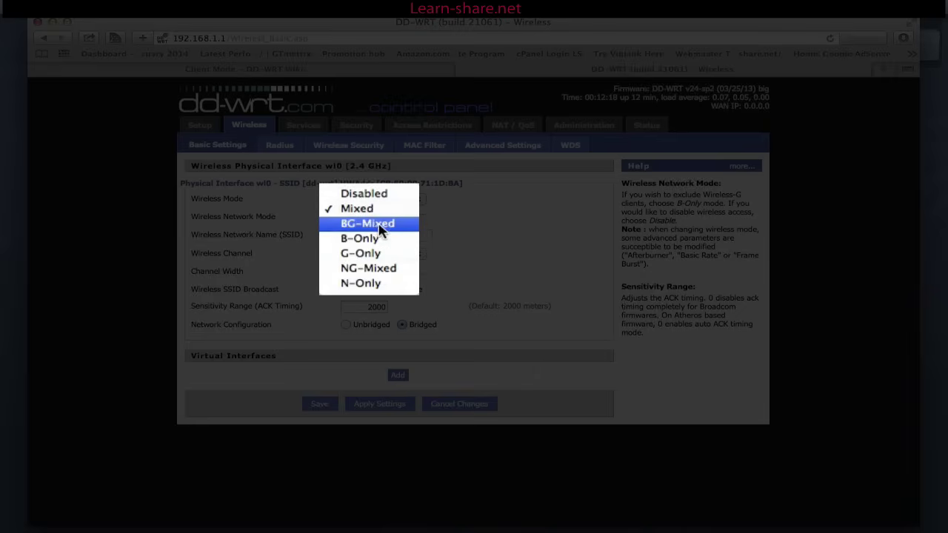
{"action": "left_click", "coordinate": [380, 214]}
{"action": "triple_click", "coordinate": [405, 237]}
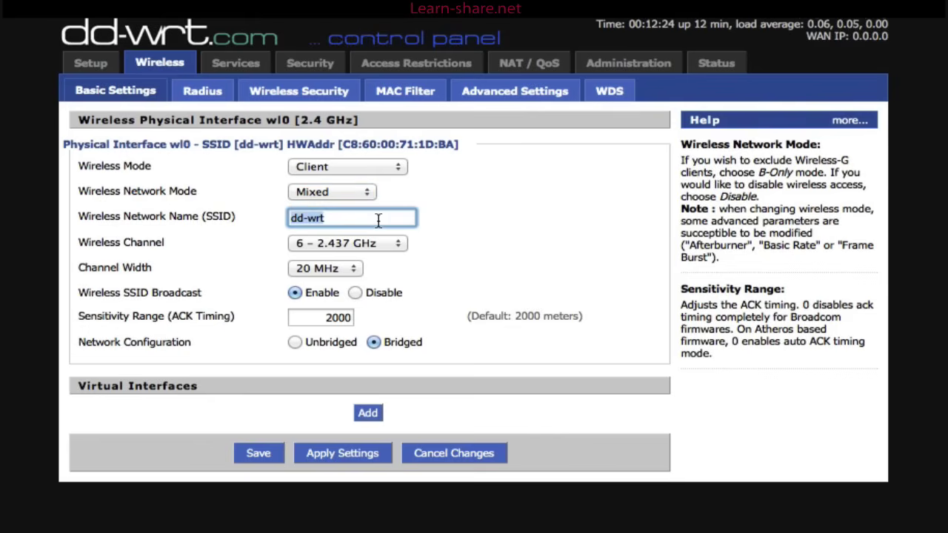
{"action": "type", "text": "R1"}
{"action": "key", "text": "Tab"}
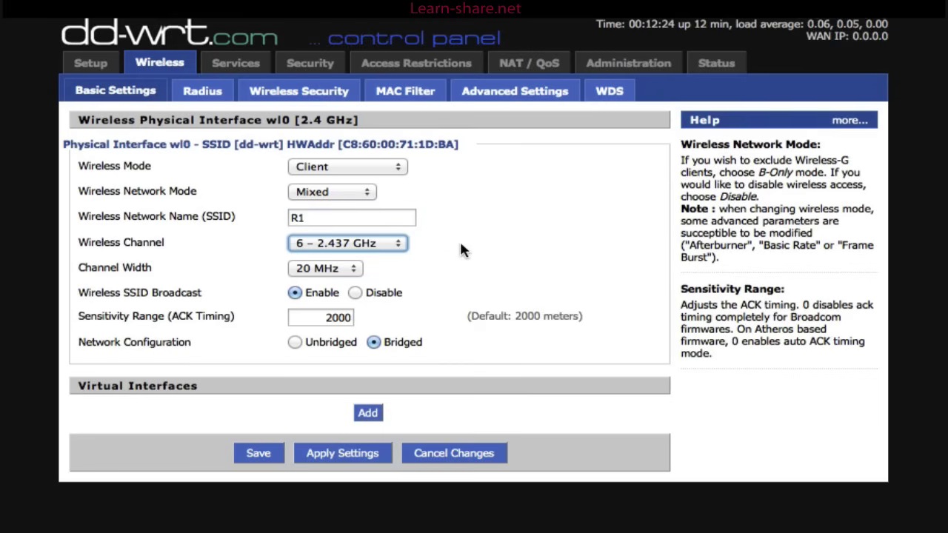
{"action": "left_click", "coordinate": [400, 247]}
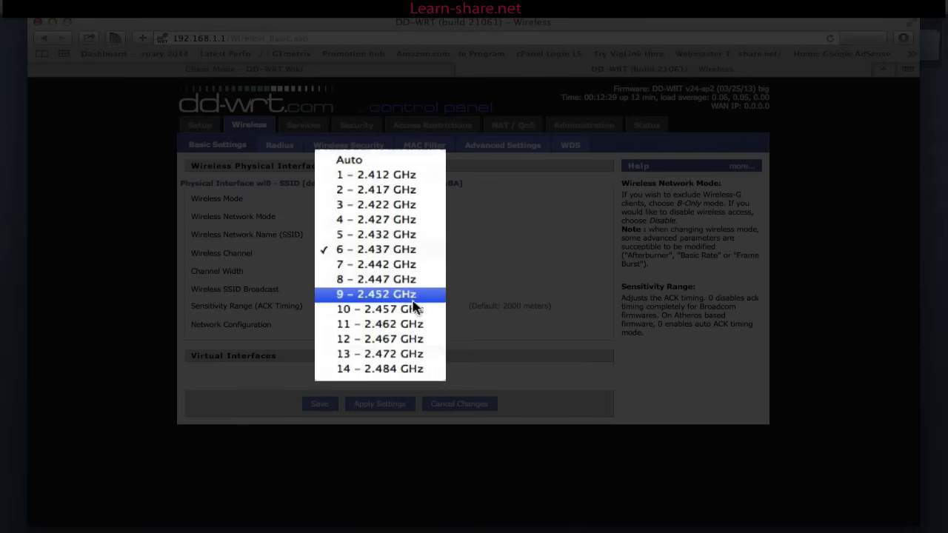
{"action": "left_click", "coordinate": [400, 355]}
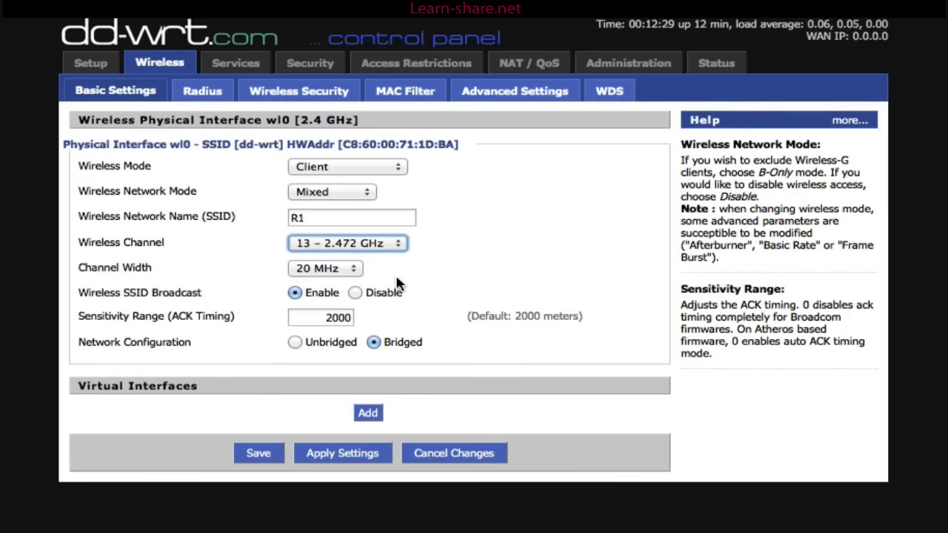
Step: Leave ACK timing at 2000 and save the client wireless settings
{"action": "left_click", "coordinate": [334, 316]}
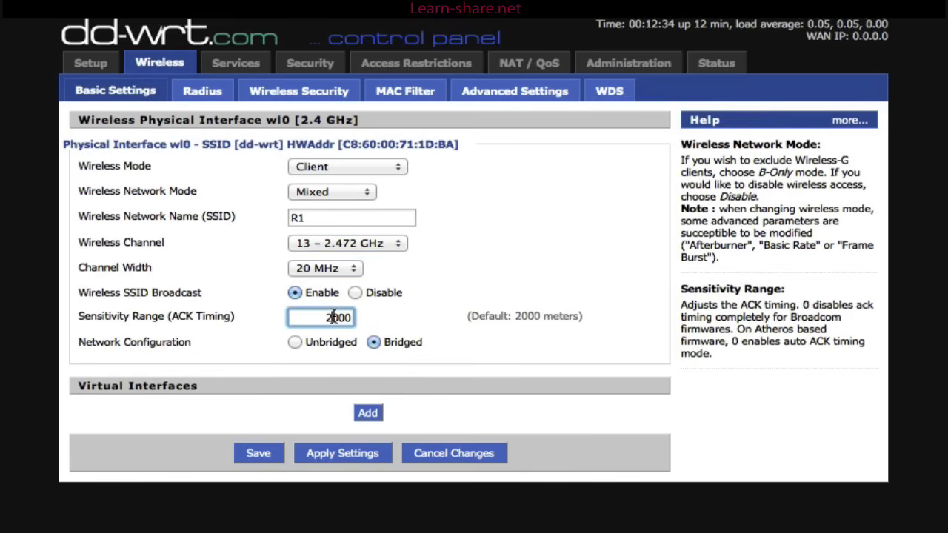
{"action": "left_click_drag", "start_coordinate": [292, 317], "coordinate": [371, 314]}
{"action": "left_click", "coordinate": [385, 312]}
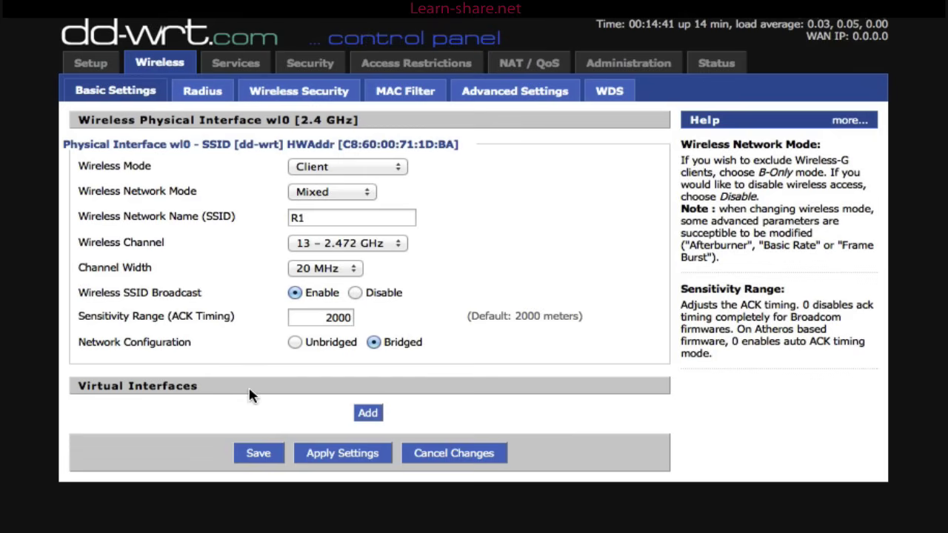
{"action": "left_click", "coordinate": [259, 455]}
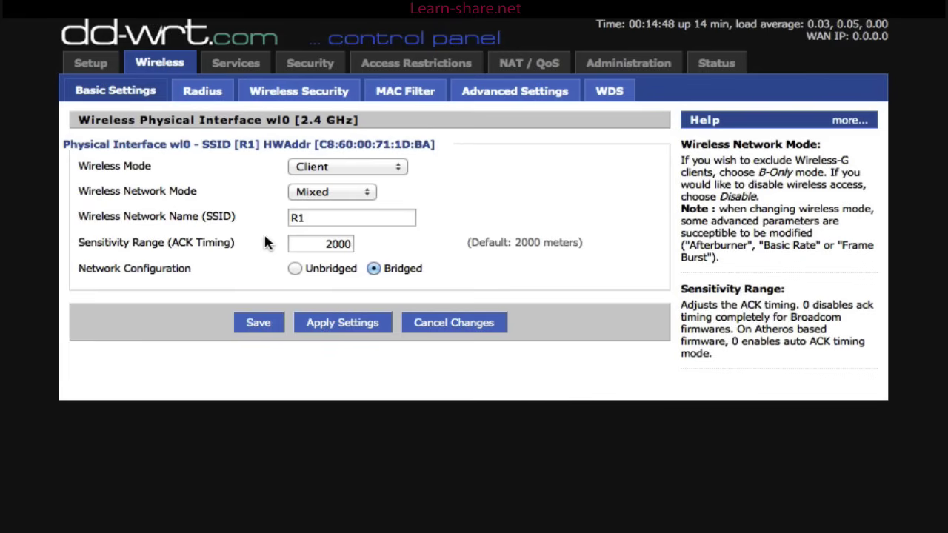
{"action": "left_click", "coordinate": [101, 67]}
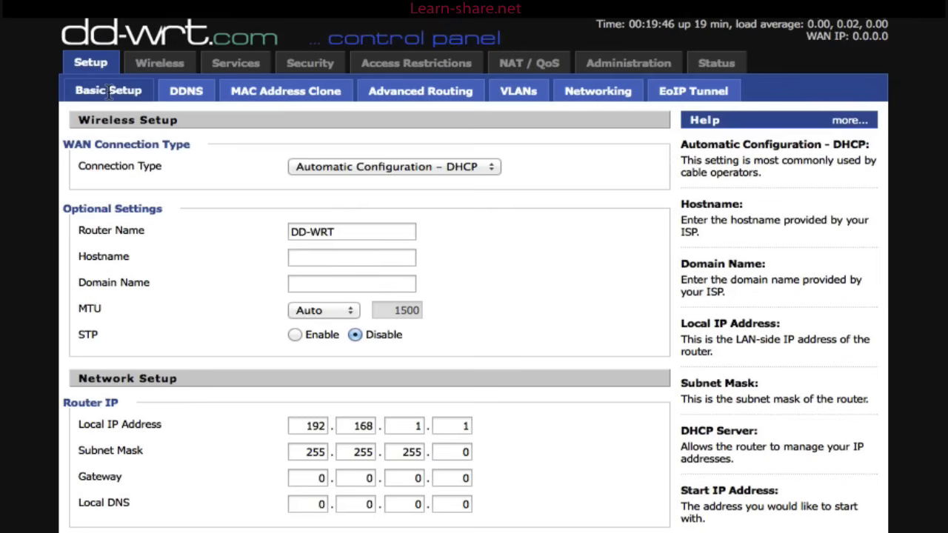
{"action": "left_click", "coordinate": [485, 169]}
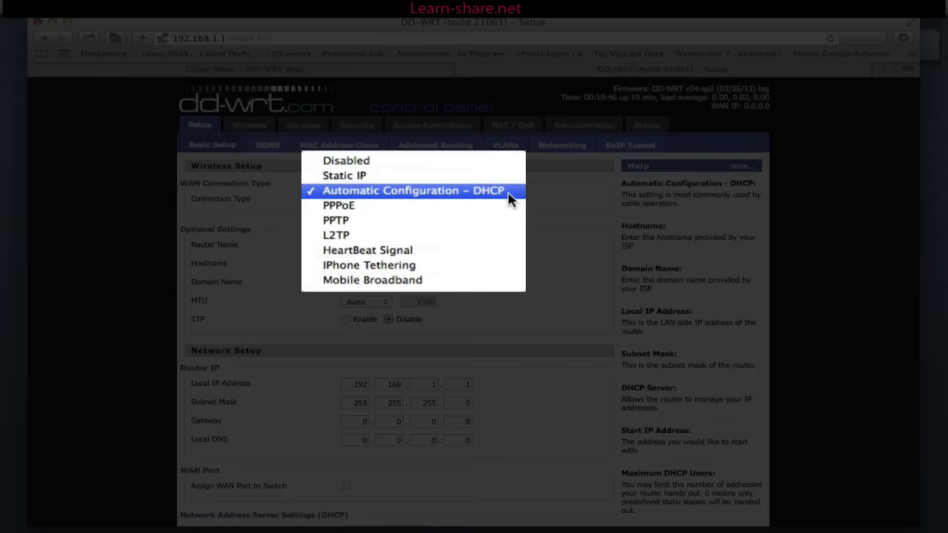
{"action": "left_click", "coordinate": [483, 194]}
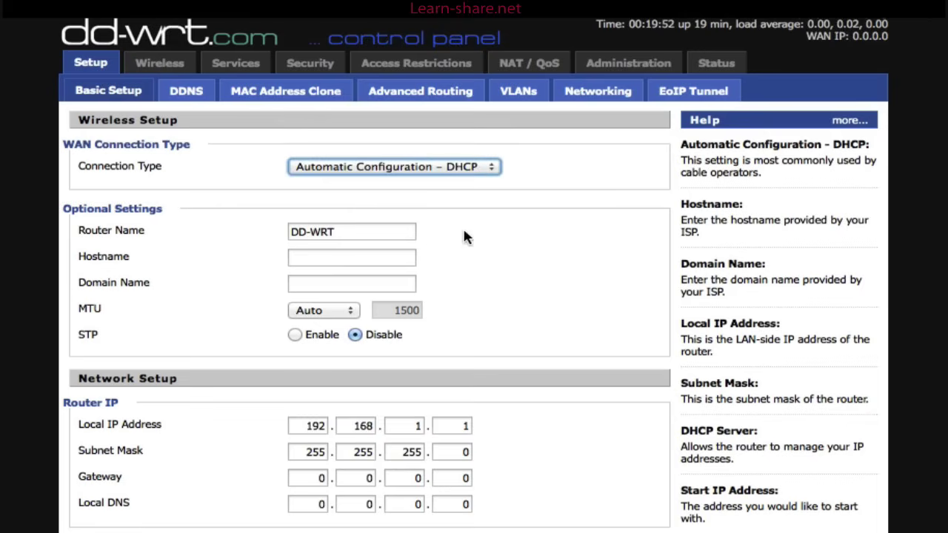
{"action": "left_click", "coordinate": [341, 232]}
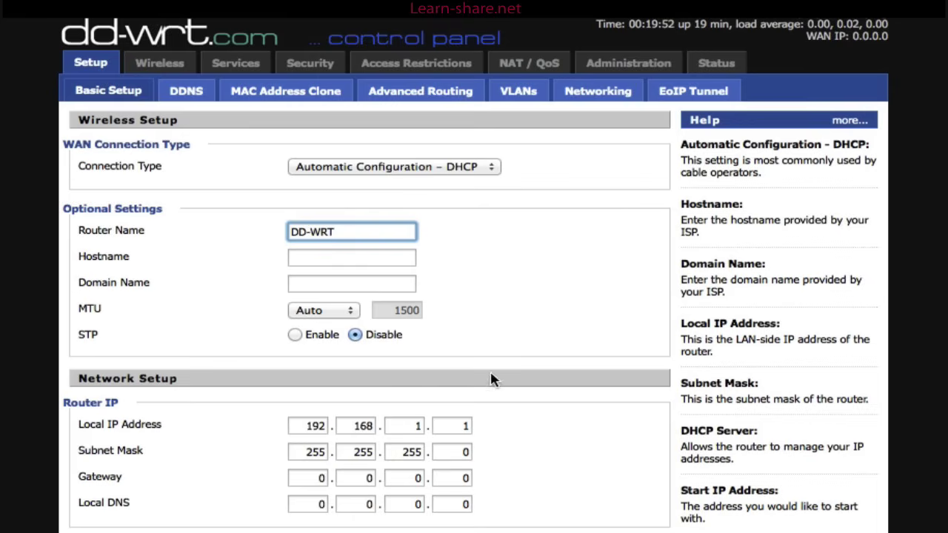
{"action": "left_click", "coordinate": [418, 426]}
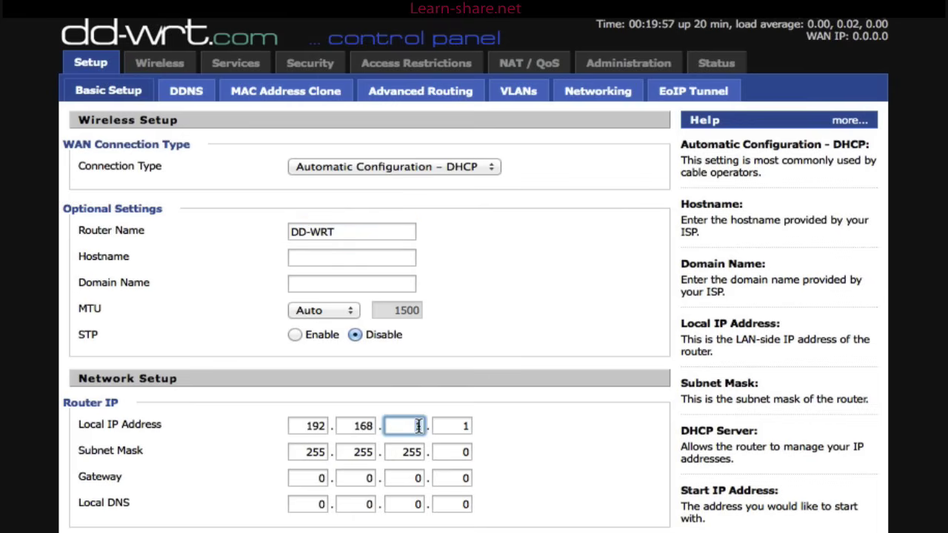
{"action": "type", "text": "0"}
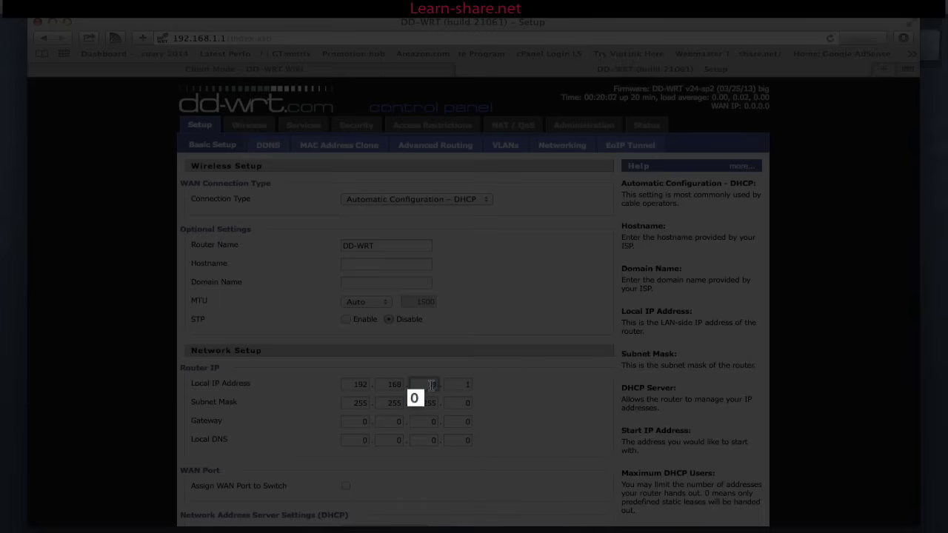
{"action": "type", "text": "1"}
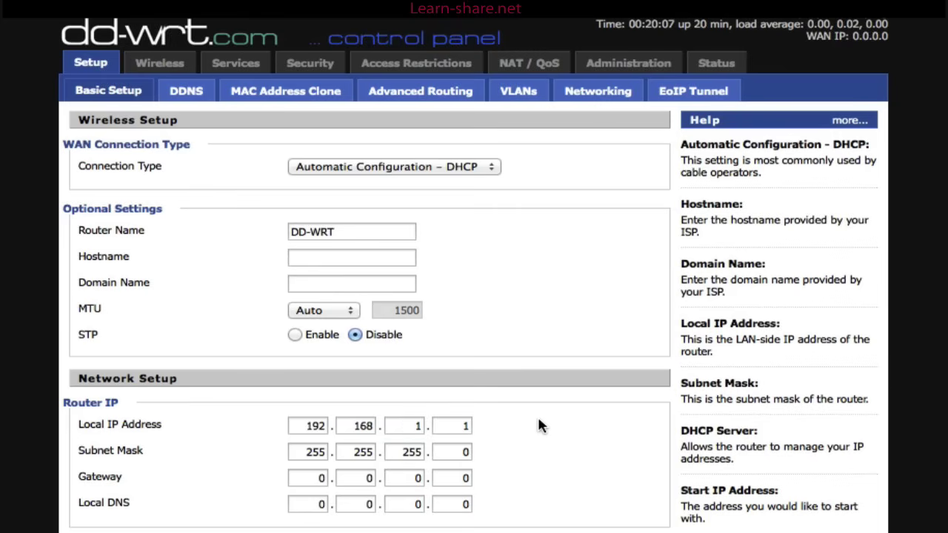
Step: Scroll down Basic Setup and check the Static DNS 1 fields
{"action": "scroll", "coordinate": [530, 433], "scroll_direction": "down", "scroll_amount": 5}
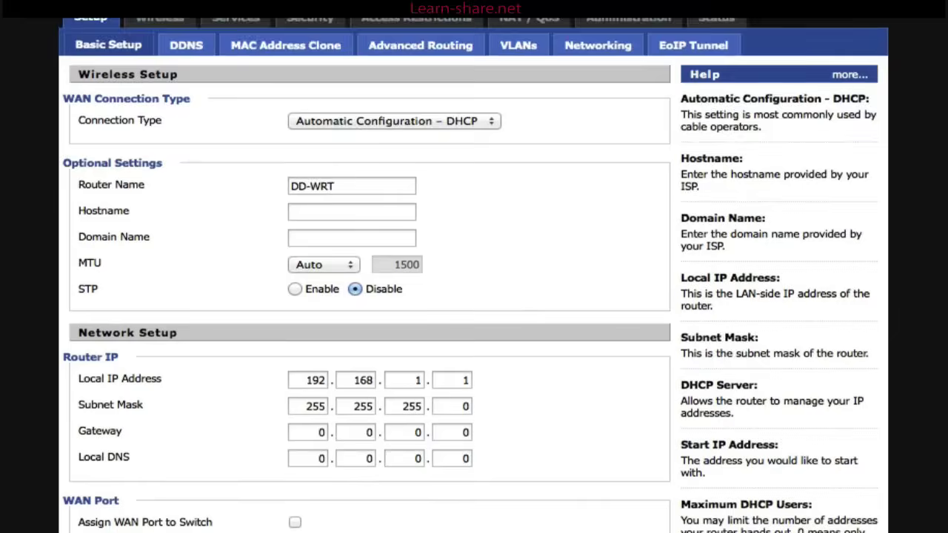
{"action": "scroll", "coordinate": [453, 357], "scroll_direction": "down", "scroll_amount": 5}
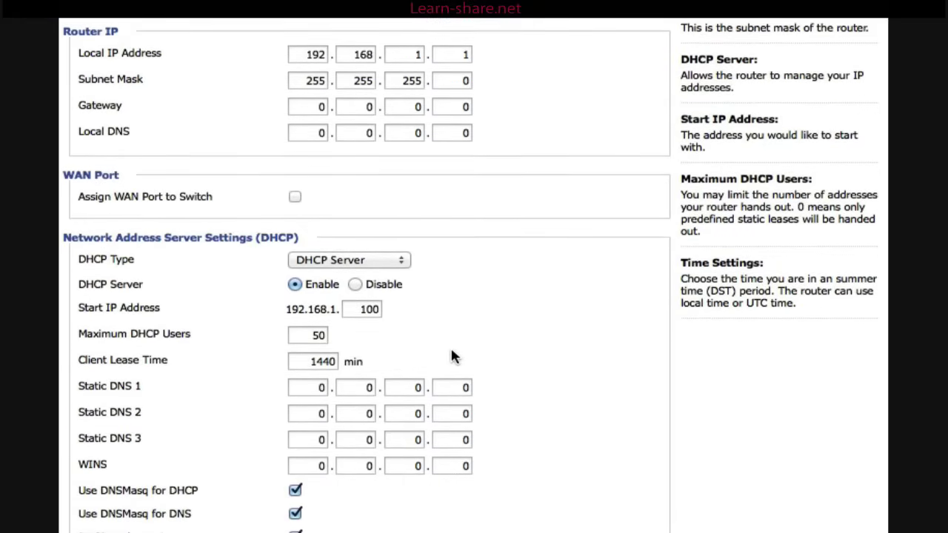
{"action": "scroll", "coordinate": [445, 343], "scroll_direction": "down", "scroll_amount": 1}
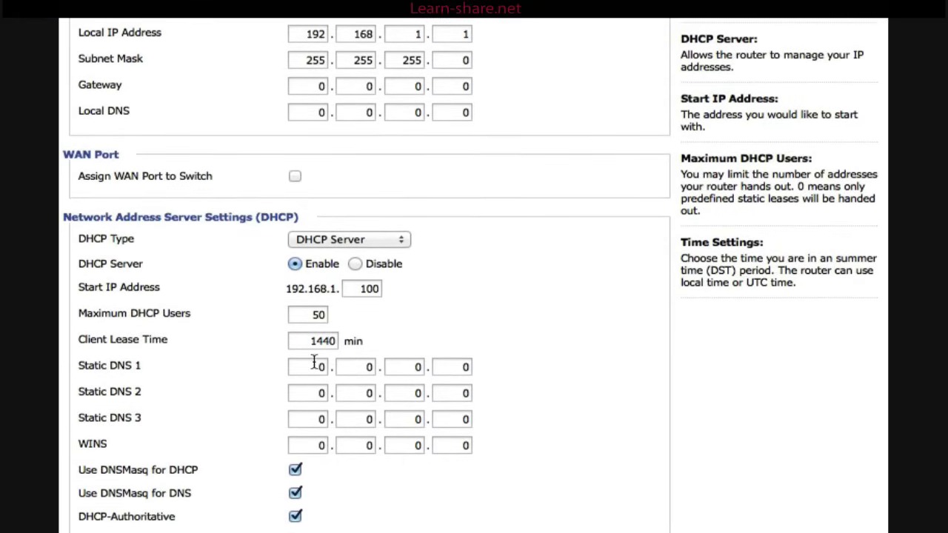
{"action": "left_click", "coordinate": [320, 368]}
{"action": "left_click", "coordinate": [341, 368]}
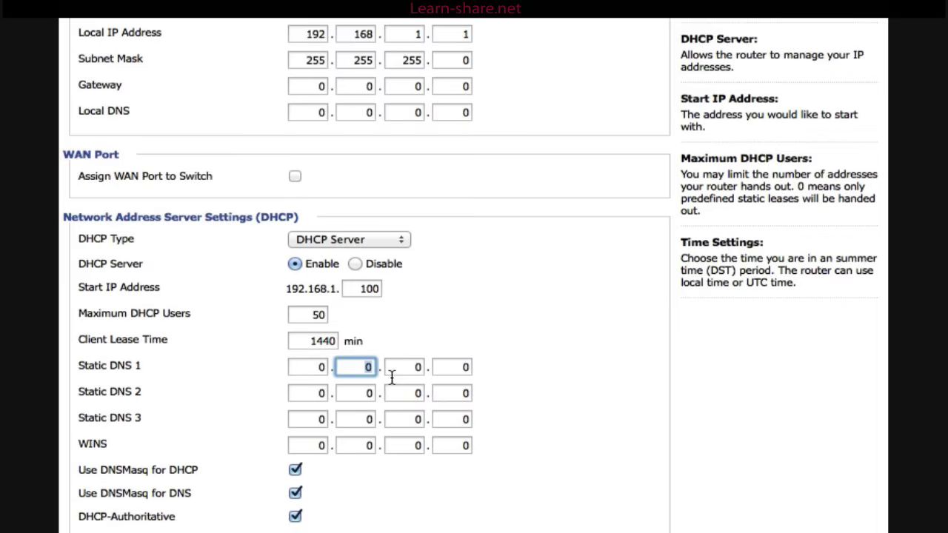
{"action": "left_click", "coordinate": [405, 368]}
{"action": "left_click", "coordinate": [470, 367]}
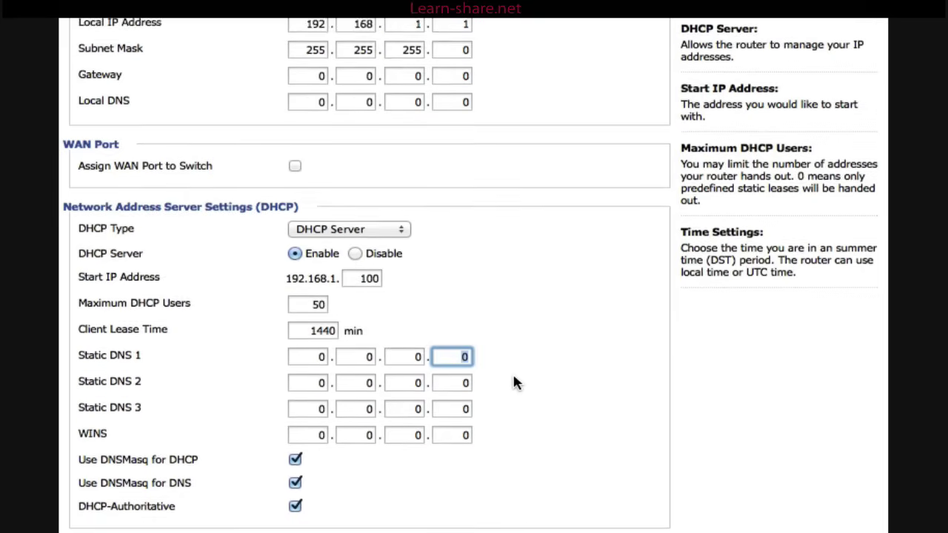
{"action": "scroll", "coordinate": [515, 378], "scroll_direction": "down", "scroll_amount": 3}
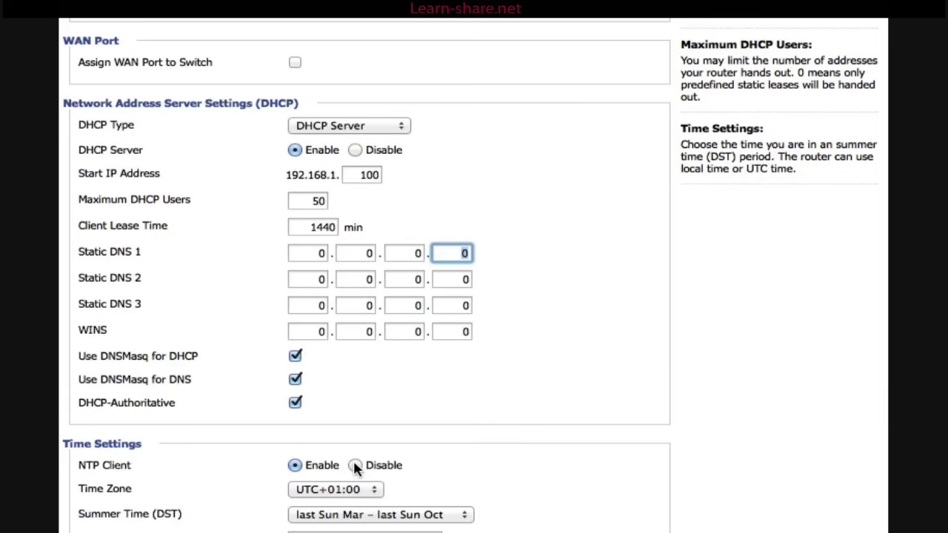
Step: Set the time zone to UTC, clear the NTP server address, and save
{"action": "left_click", "coordinate": [365, 491]}
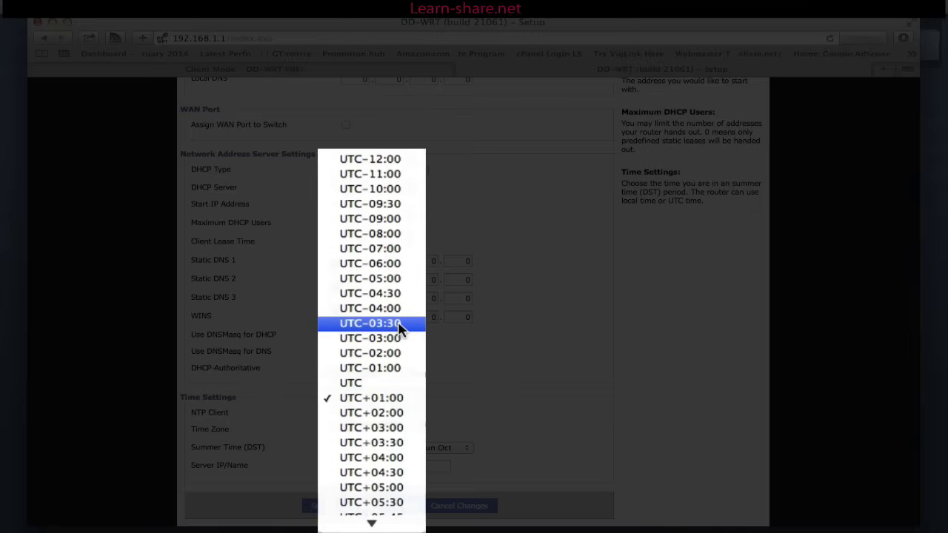
{"action": "left_click", "coordinate": [382, 383]}
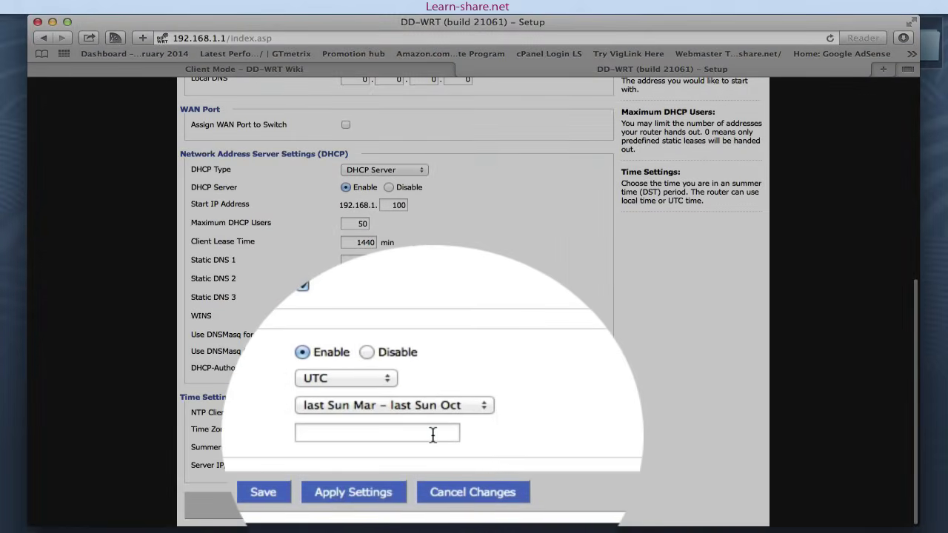
{"action": "left_click", "coordinate": [358, 465]}
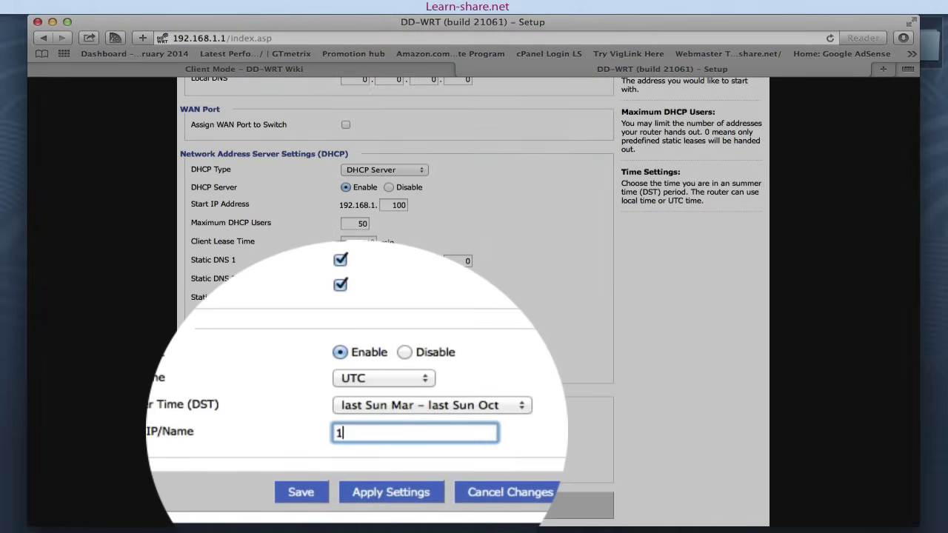
{"action": "type", "text": "192.135.4.35"}
{"action": "key", "text": "super+a"}
{"action": "key", "text": "BackSpace"}
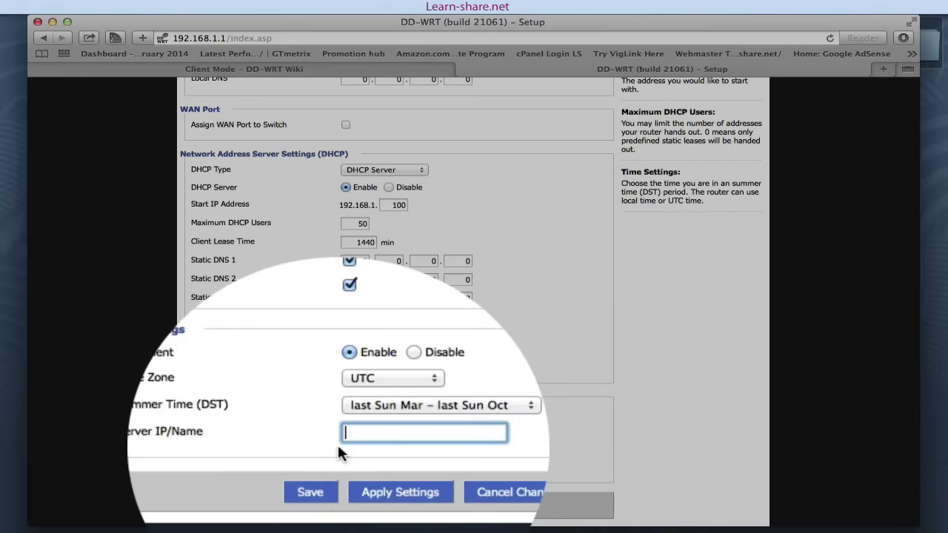
{"action": "left_click", "coordinate": [327, 493]}
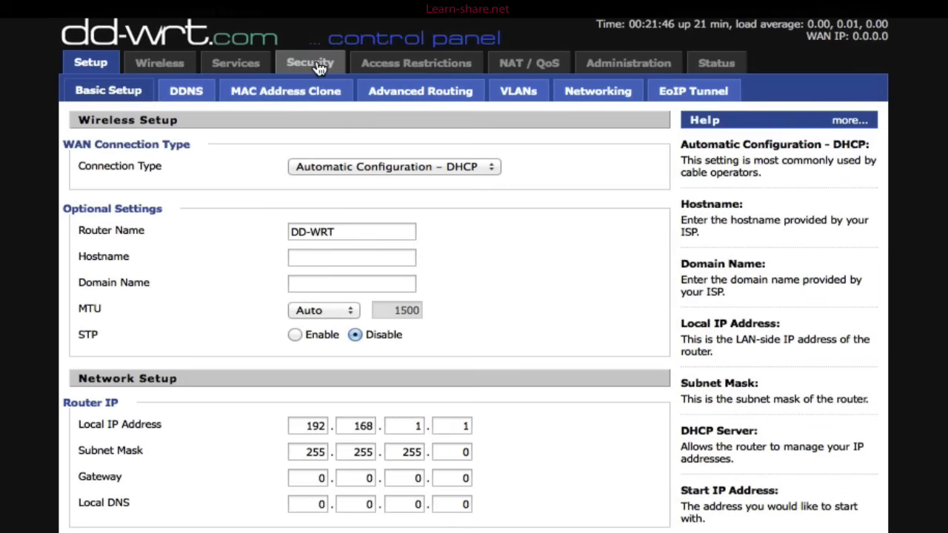
Step: Disable the SPI Firewall under Security > Firewall, then save and apply
{"action": "left_click", "coordinate": [319, 65]}
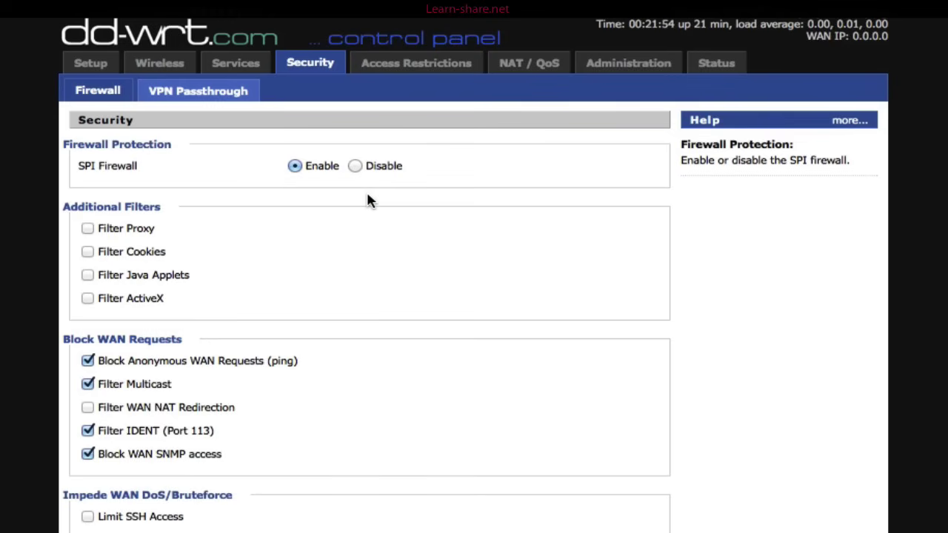
{"action": "left_click", "coordinate": [356, 166]}
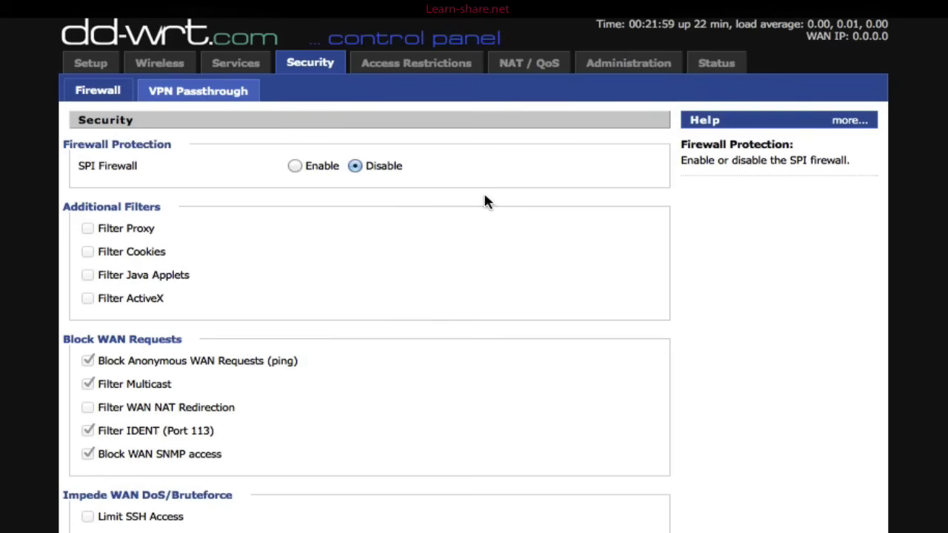
{"action": "scroll", "coordinate": [445, 237], "scroll_direction": "down", "scroll_amount": 3}
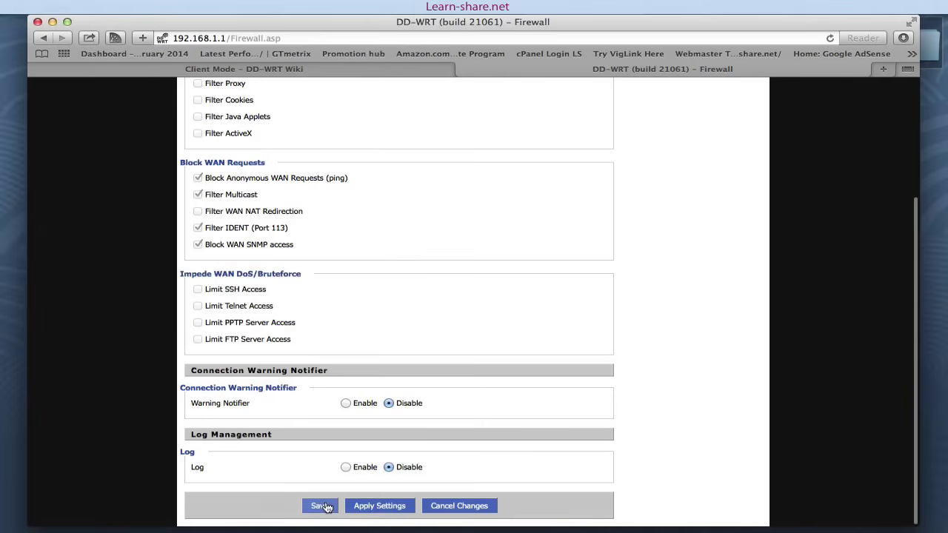
{"action": "left_click", "coordinate": [322, 506]}
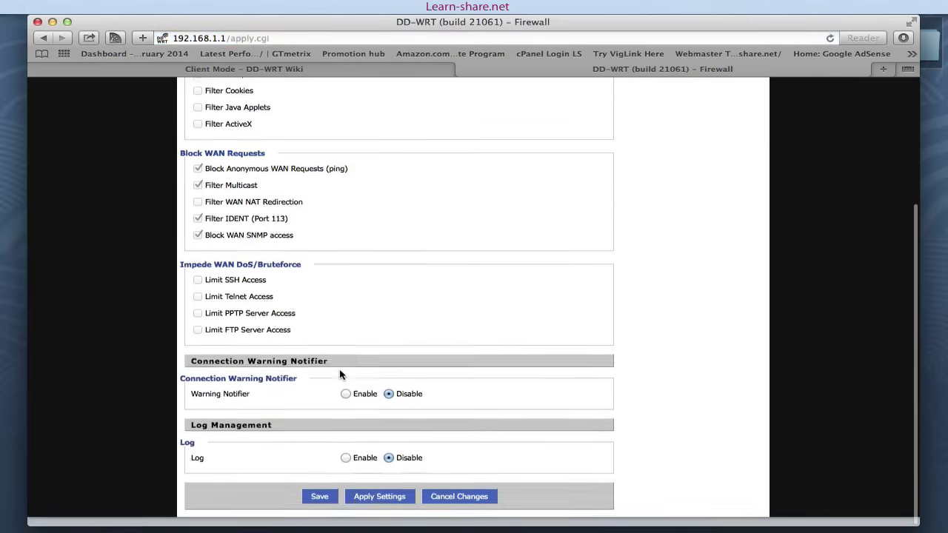
{"action": "left_click", "coordinate": [377, 506]}
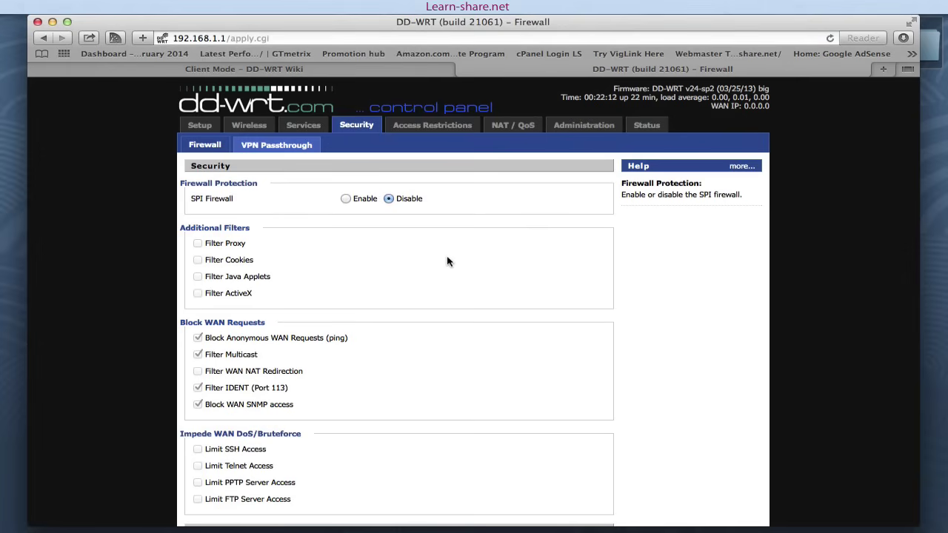
Step: Launch Terminal and run ifconfig en0 to check the address 192.168.1.104
{"action": "key", "text": "super+space"}
{"action": "type", "text": "ter"}
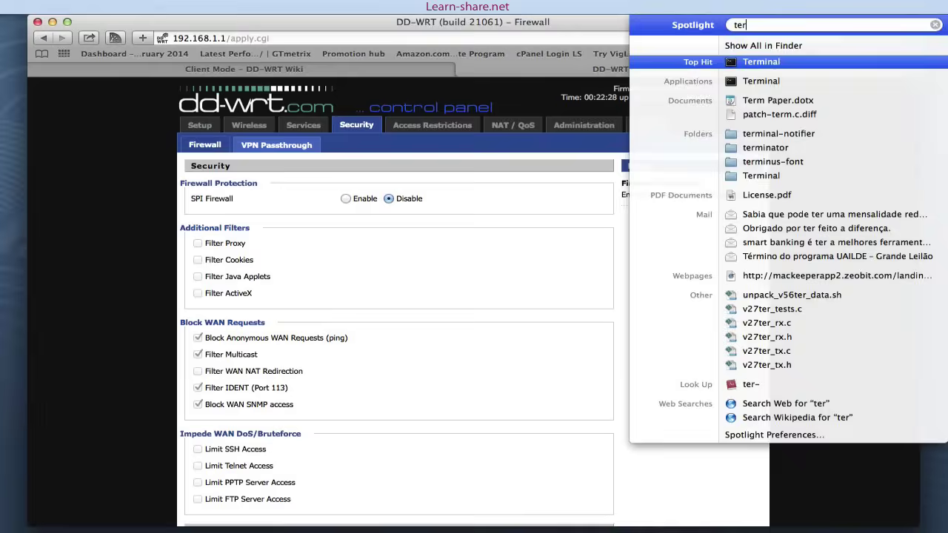
{"action": "key", "text": "Return"}
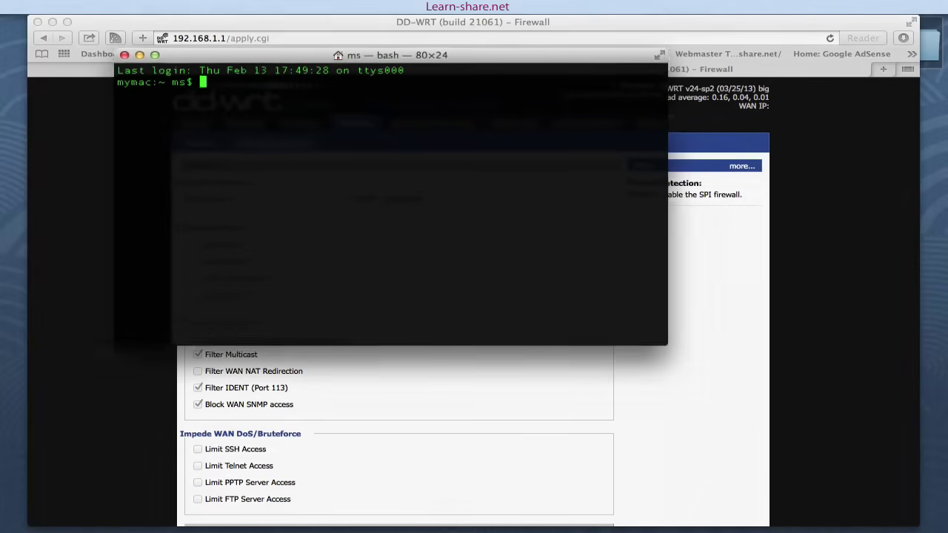
{"action": "type", "text": "ifconfig "}
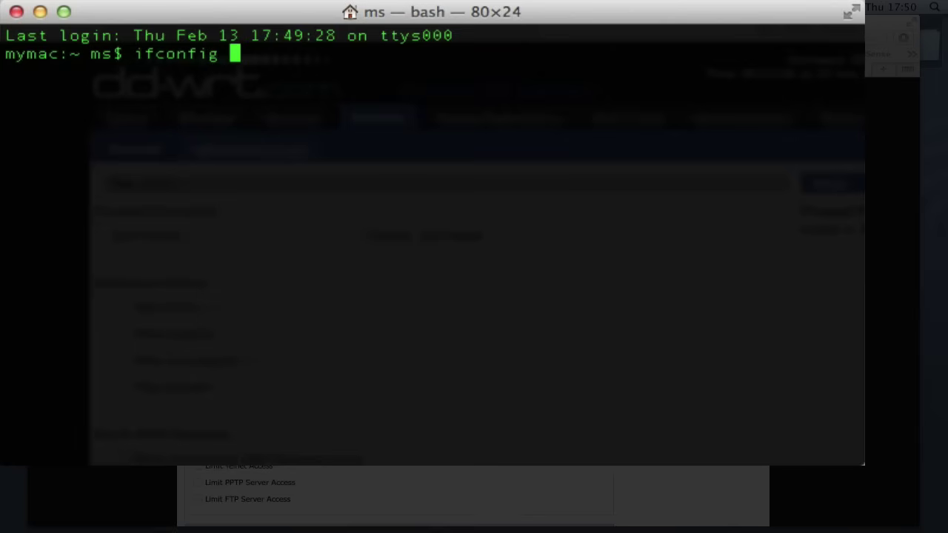
{"action": "type", "text": "en0"}
{"action": "key", "text": "Return"}
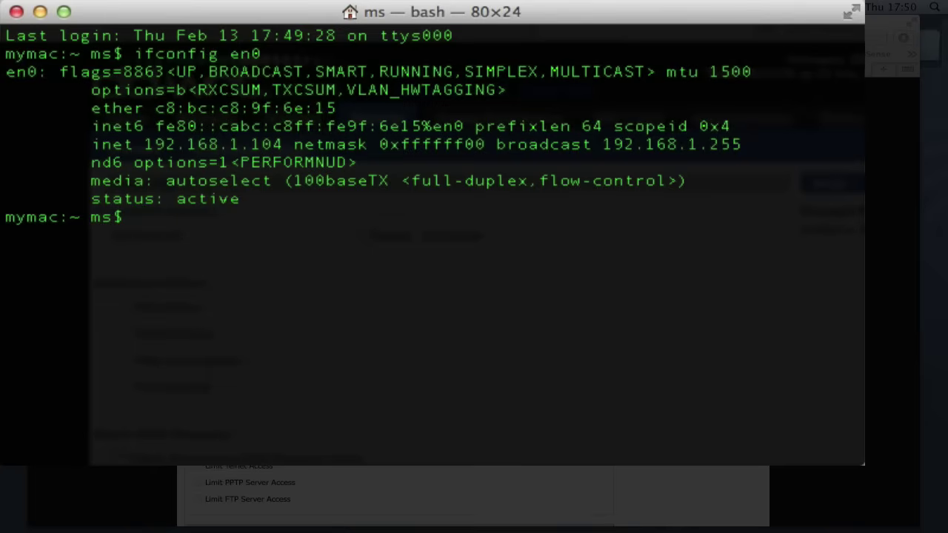
Step: Ping google.com, allow the firewall prompt, and stop after a few replies
{"action": "type", "text": "ping google"}
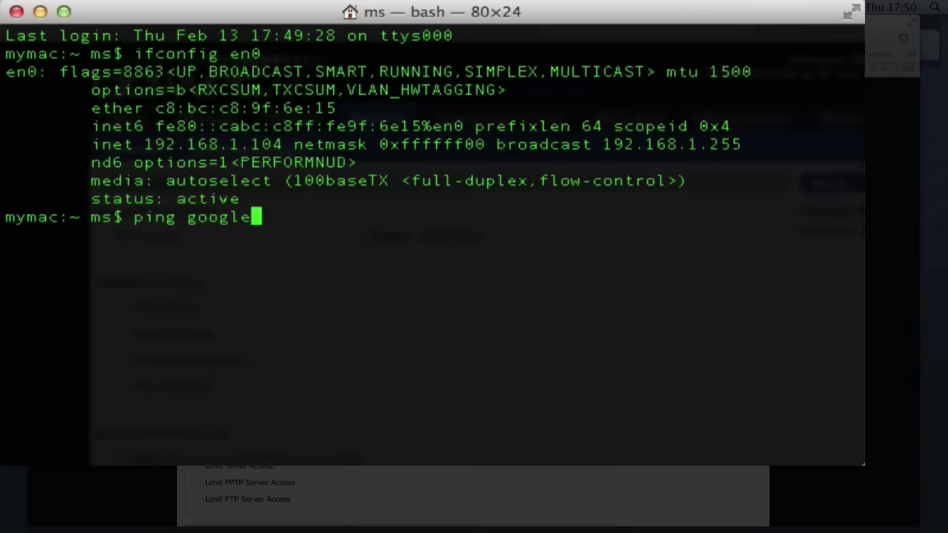
{"action": "type", "text": ".com"}
{"action": "key", "text": "Return"}
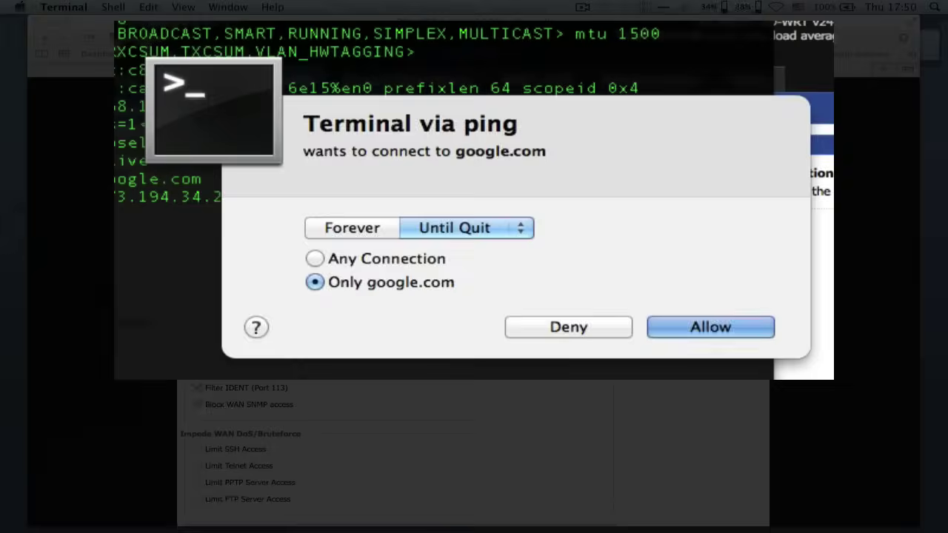
{"action": "key", "text": "Return"}
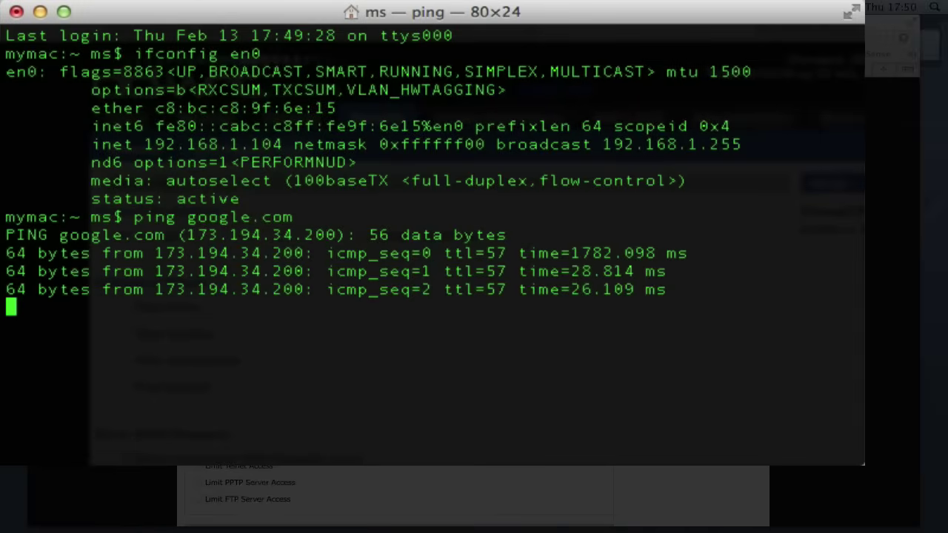
{"action": "key", "text": "ctrl+c"}
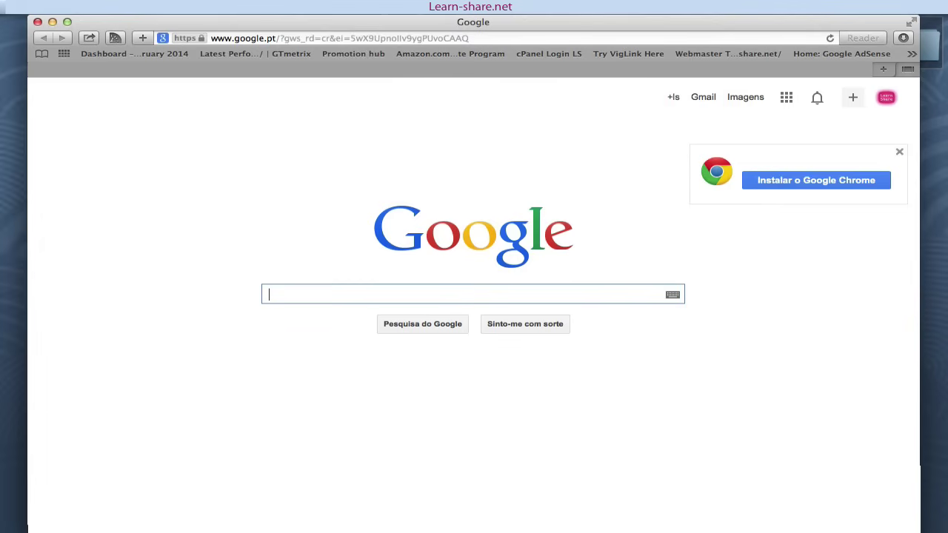
Step: Search Google for 'yes'
{"action": "type", "text": "yes"}
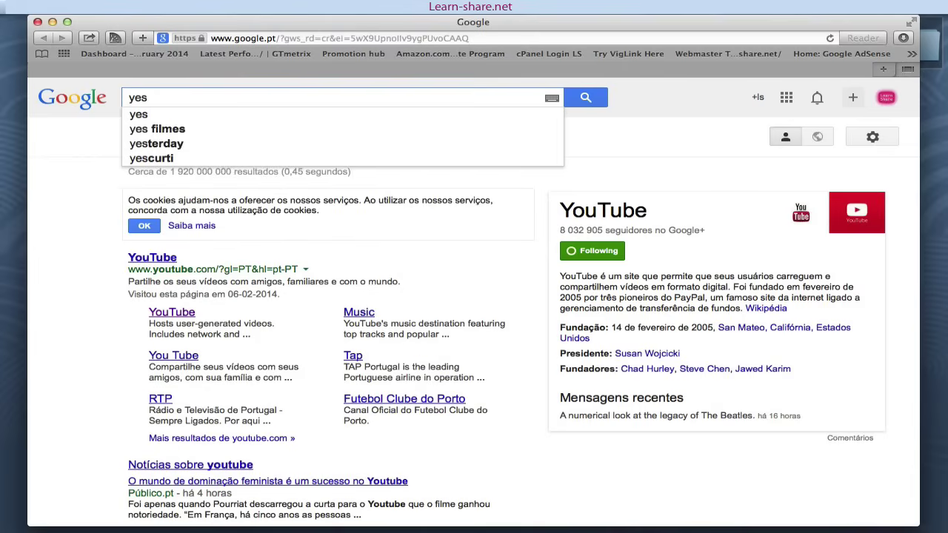
{"action": "key", "text": "Return"}
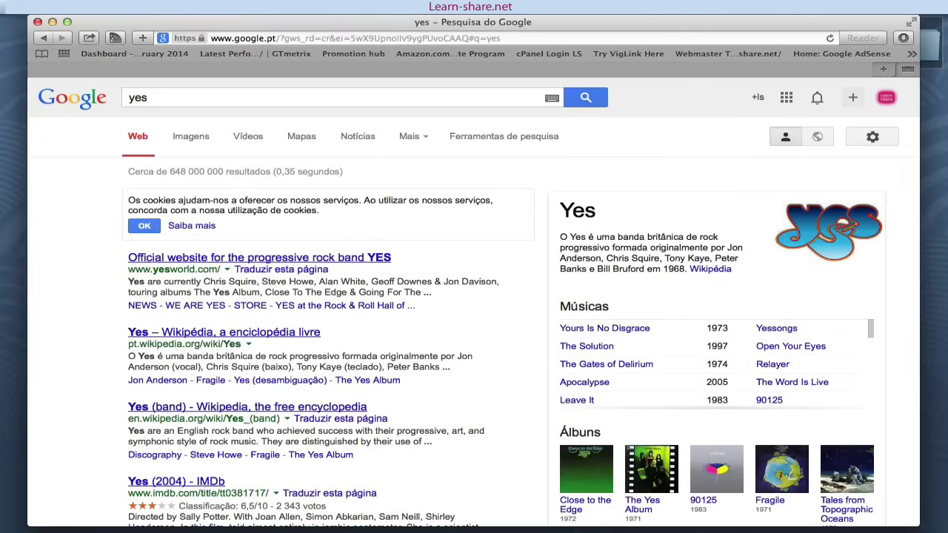